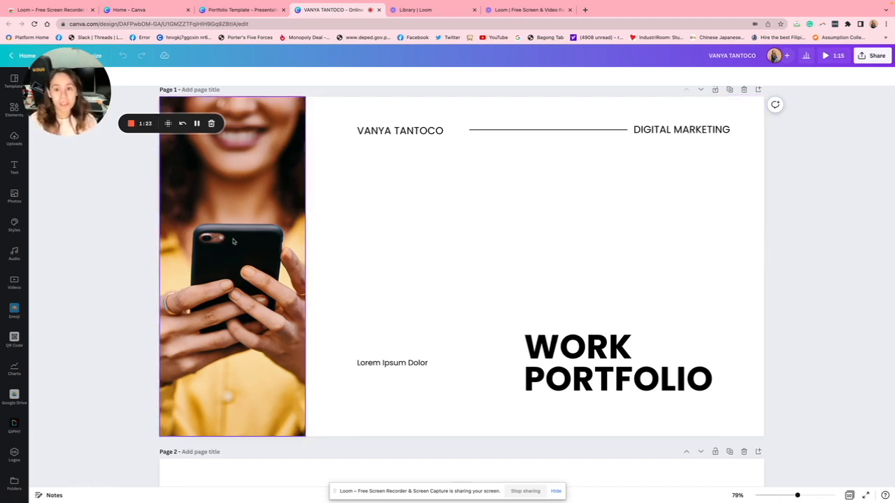
- Look at the cover and client pain point pages of the Portfolio Template design, and return to the work portfolio design
left_click(509, 263)
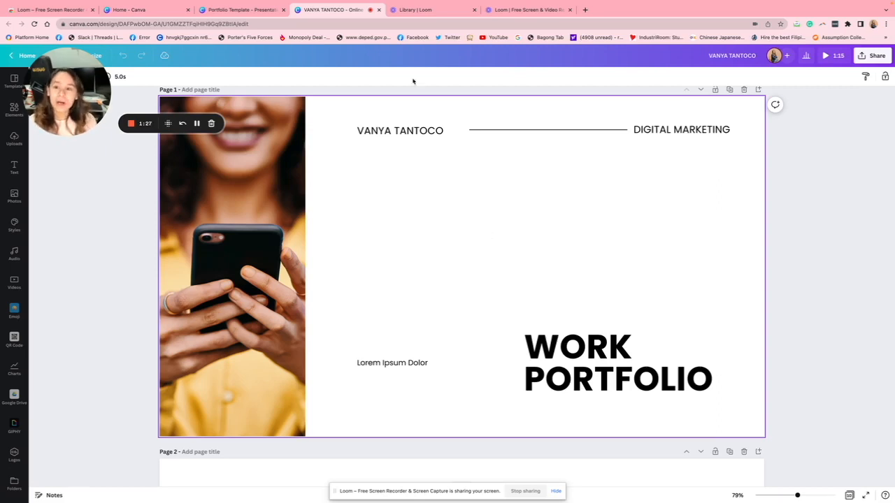
left_click(232, 10)
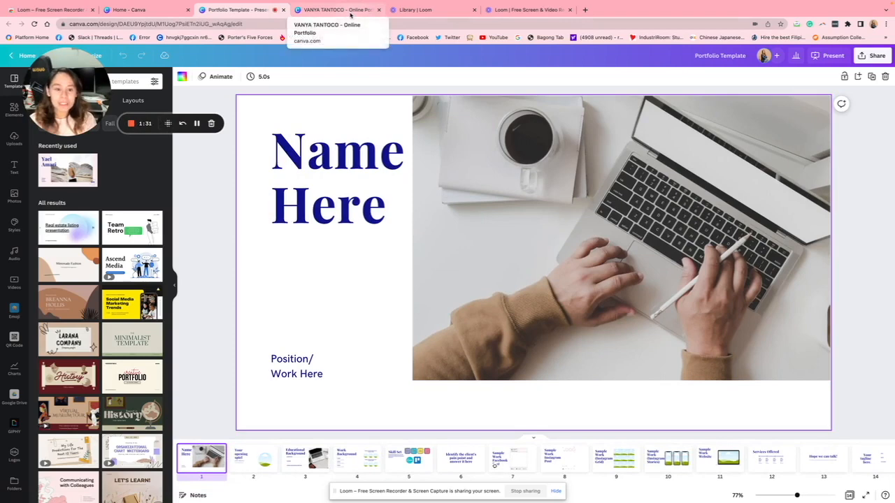
left_click(409, 461)
left_click(475, 452)
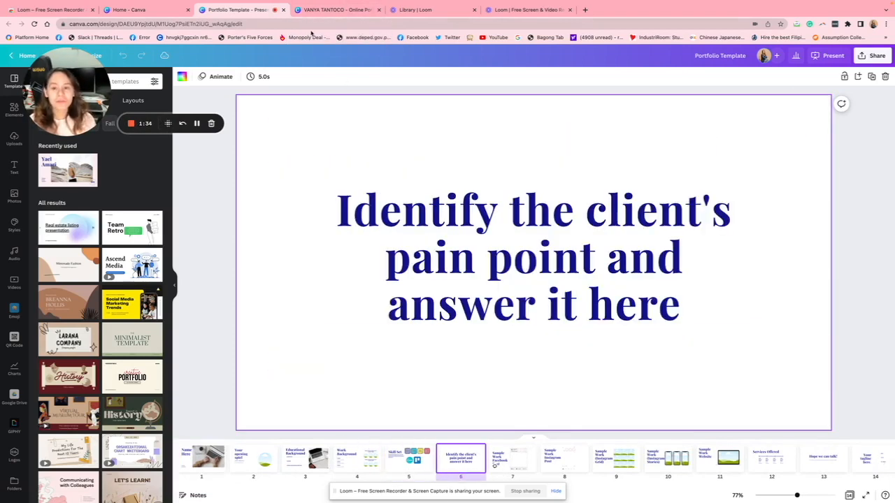
left_click(320, 10)
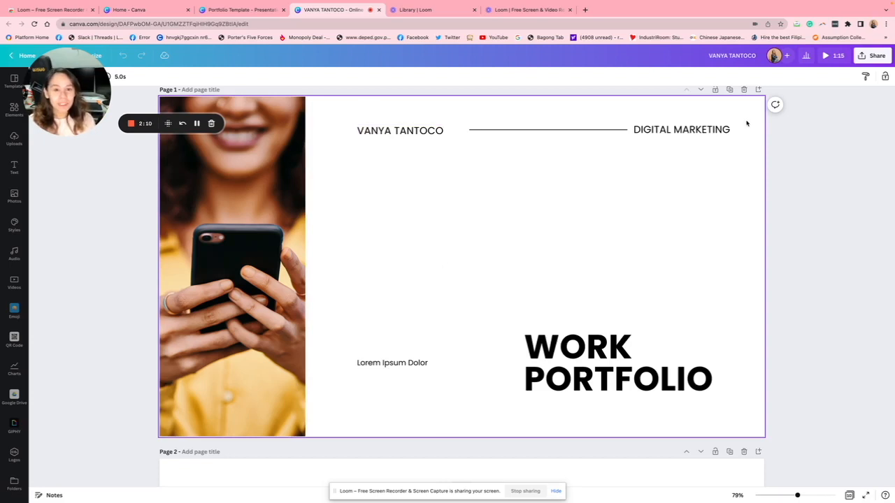
- Append a hyphen to the "Lorem Ipsum Dolor" line on the cover page
left_click(389, 361)
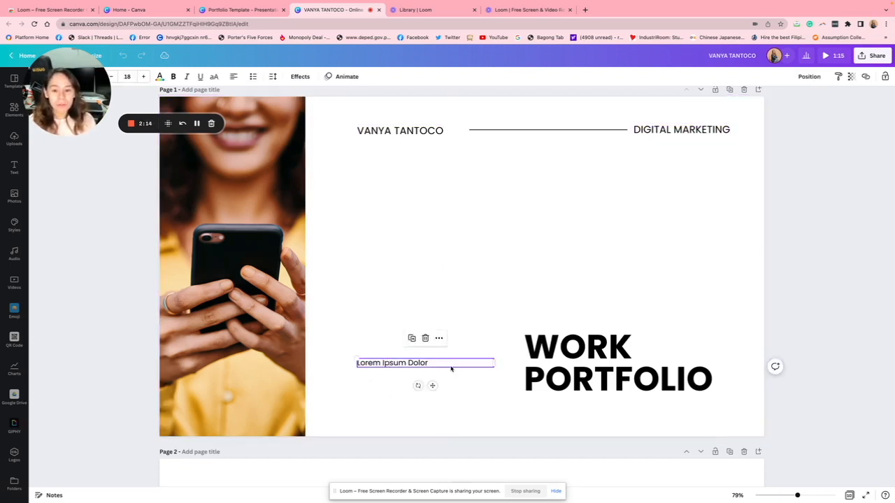
left_click(423, 362)
type("--")
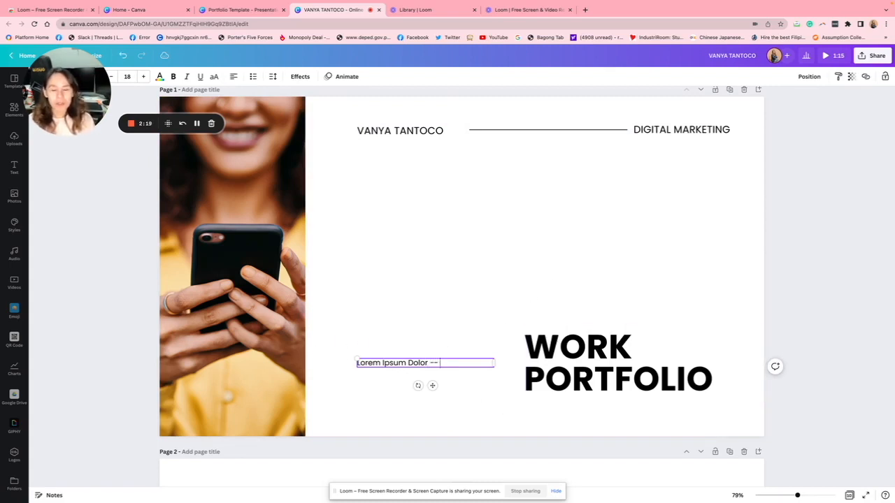
key("BackSpace")
type("D")
key("BackSpace")
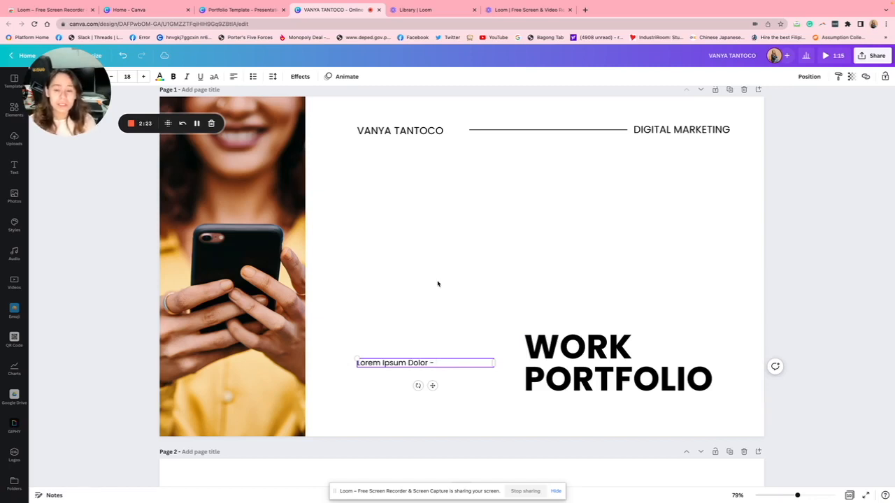
- On the About Me page, move the circled 01 to the page's lower-left corner and the body text up closer to the heading
scroll(437, 284, "down", 1)
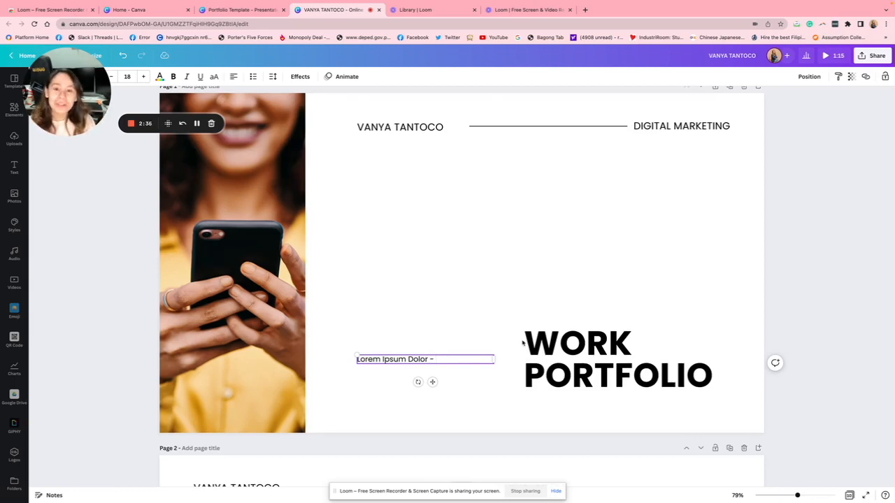
scroll(361, 402, "down", 5)
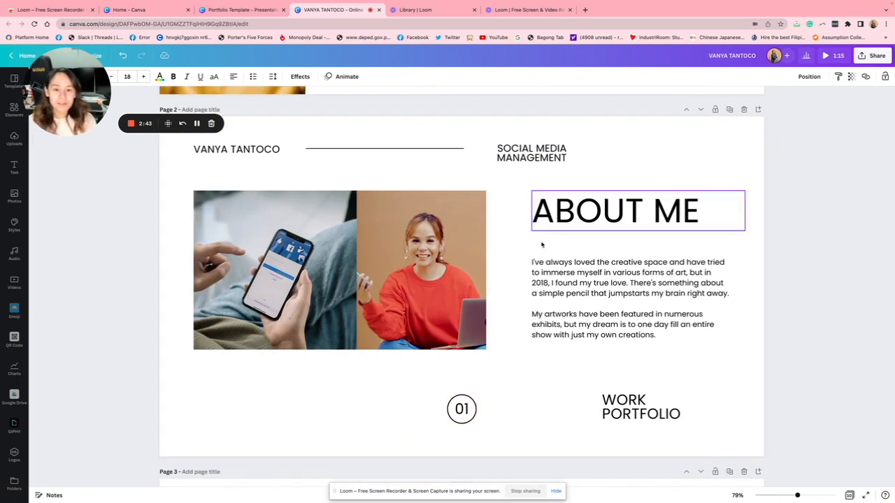
left_click(461, 418)
left_click_drag(461, 418, 196, 412)
left_click(352, 416)
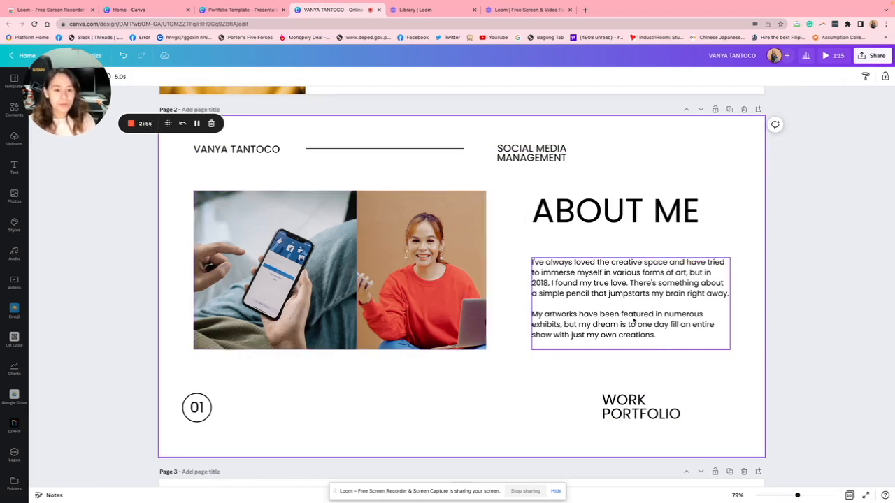
left_click_drag(705, 311, 699, 293)
left_click(732, 362)
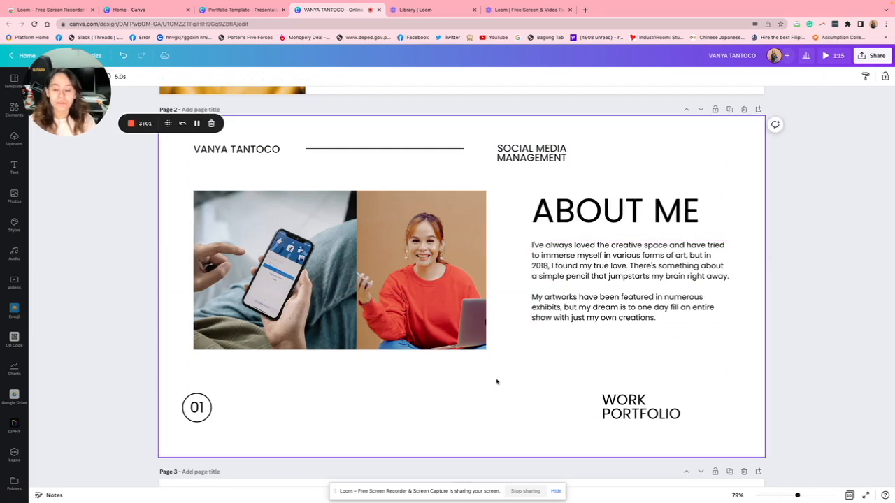
- Place a copy of the upper company entry below the Work Experience heading, level with the second company entry
scroll(496, 382, "down", 10)
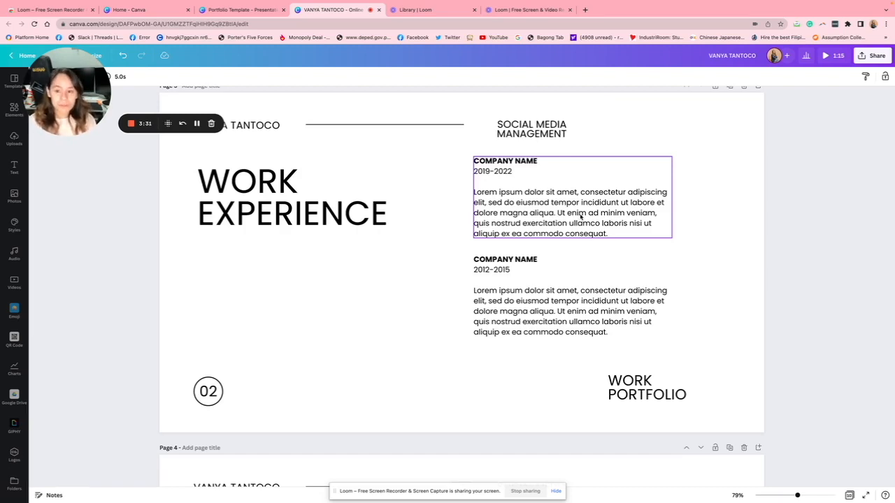
left_click_drag(580, 217, 309, 315)
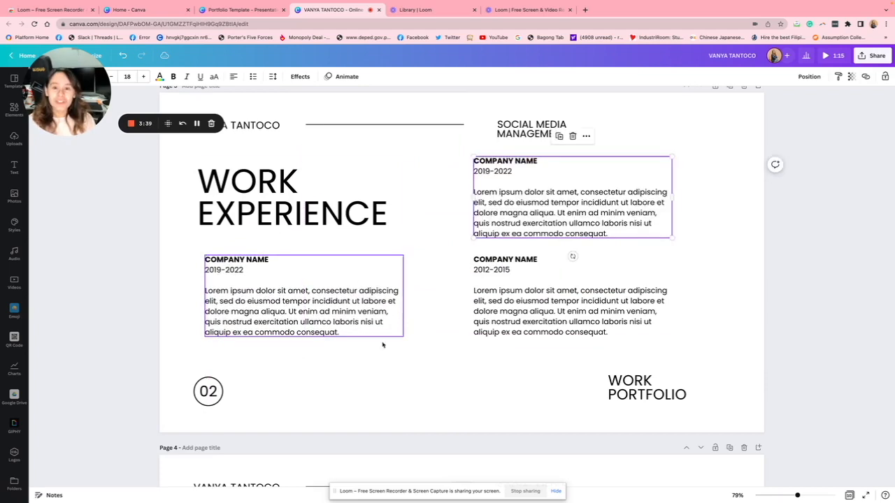
left_click(386, 366)
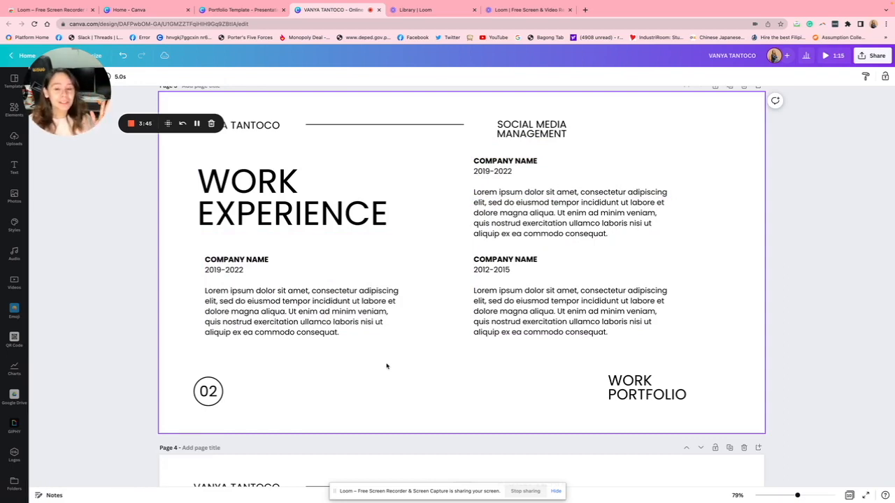
- Change the dates of the company entry below the Work Experience heading to 2020-Present
left_click(229, 283)
scroll(231, 268, "down", 1)
double_click(229, 266)
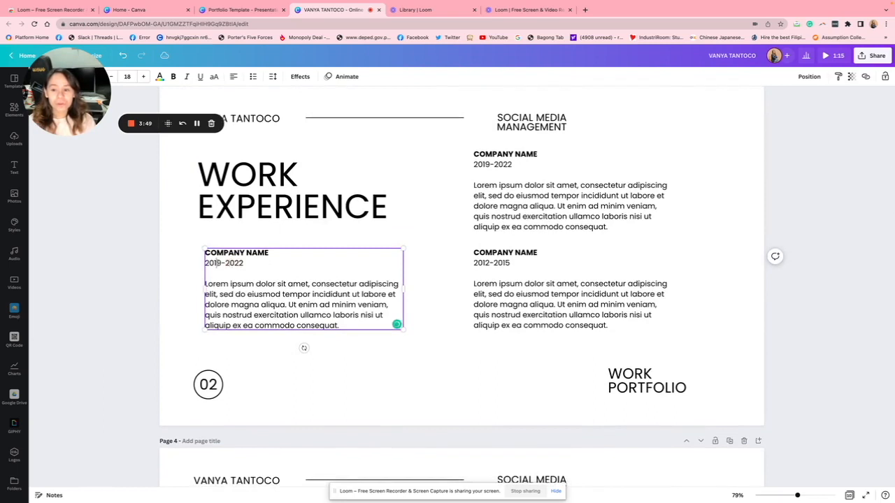
left_click_drag(205, 264, 271, 263)
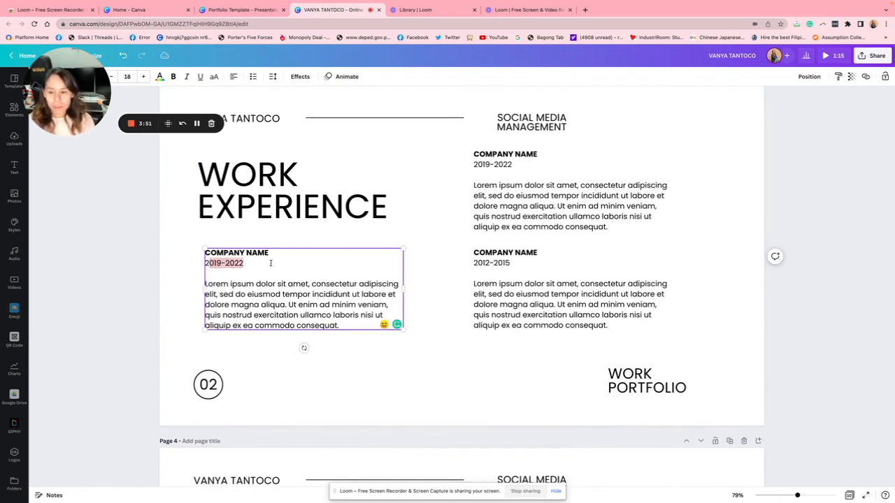
type("2020-2")
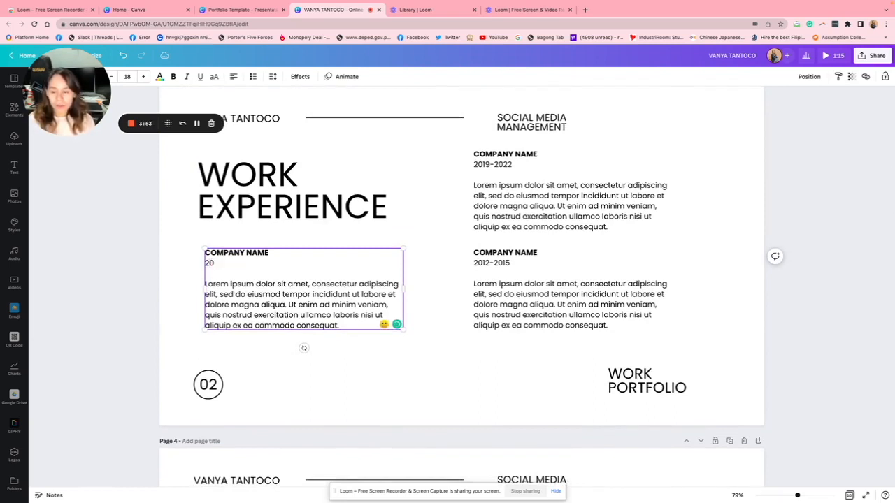
key("BackSpace")
type("Present")
key("BackSpace")
key("BackSpace")
key("BackSpace")
key("BackSpace")
key("BackSpace")
key("BackSpace")
type("Rensent")
- Change the dates of the upper company entry to 2014-2019
left_click(512, 165)
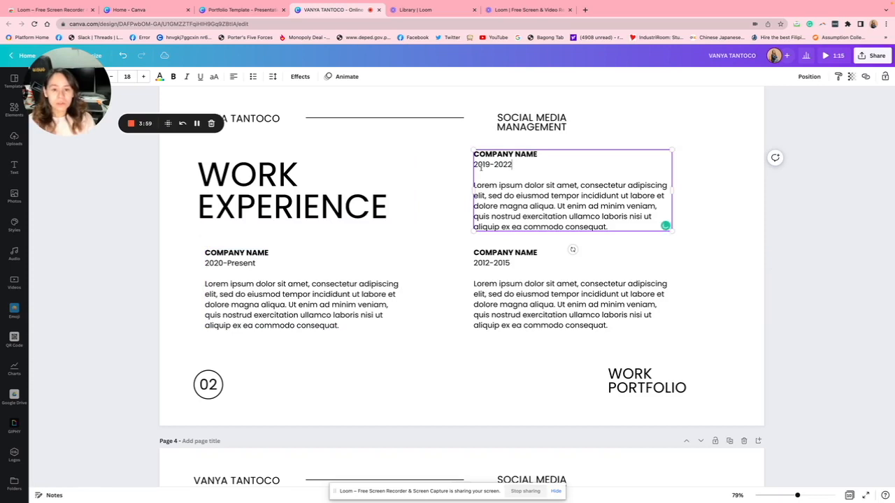
left_click_drag(490, 165, 520, 165)
type("4")
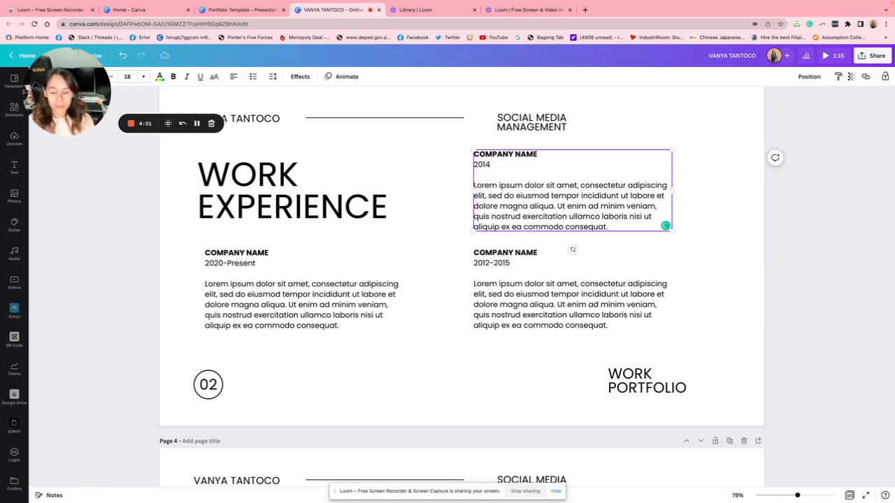
type("-2019")
- Change the dates of the company entry beneath the 2014-2019 one to 2012-2014
left_click(522, 266)
left_click(522, 266)
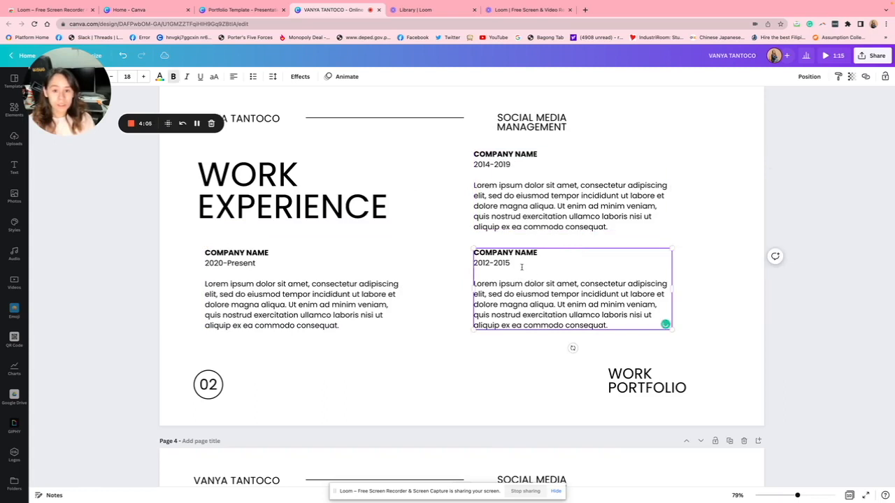
key("BackSpace")
key("BackSpace")
key("BackSpace")
key("BackSpace")
key("BackSpace")
key("BackSpace")
key("BackSpace")
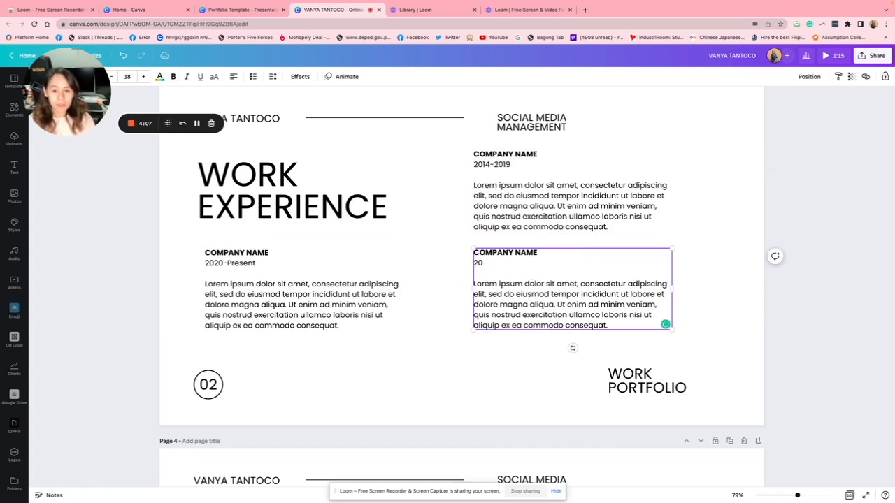
type("12-2014")
left_click(440, 392)
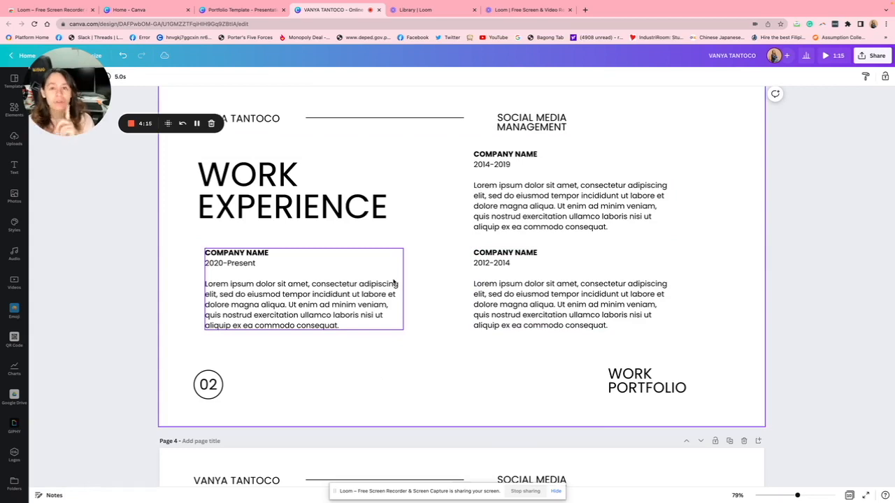
- Try adding blank lines below COPYWRITING in the list on the Services Offered page
scroll(394, 283, "down", 2)
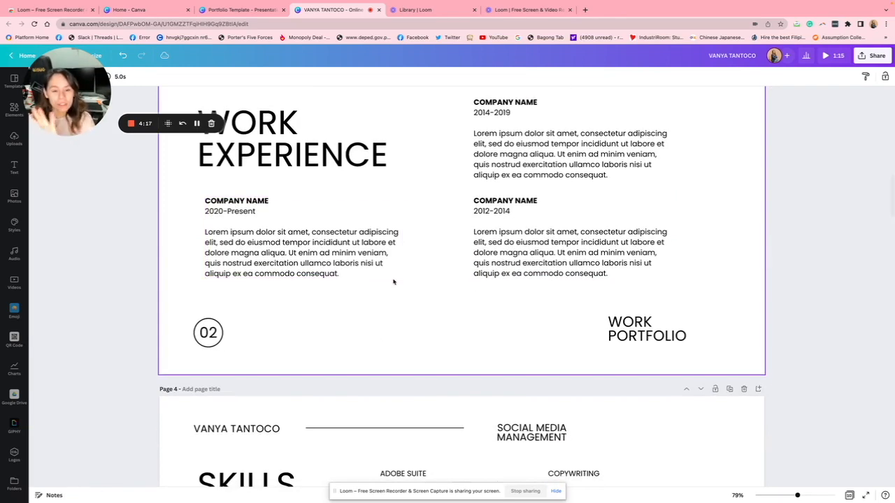
scroll(394, 283, "down", 1)
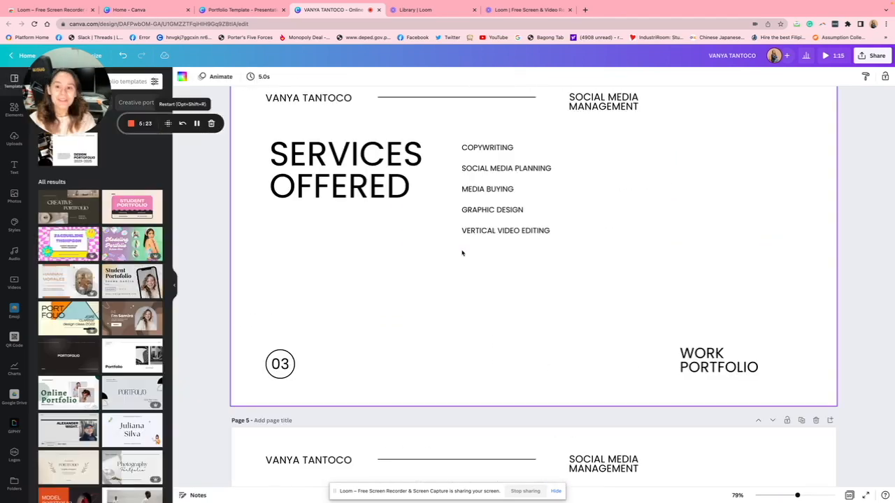
scroll(461, 254, "up", 2)
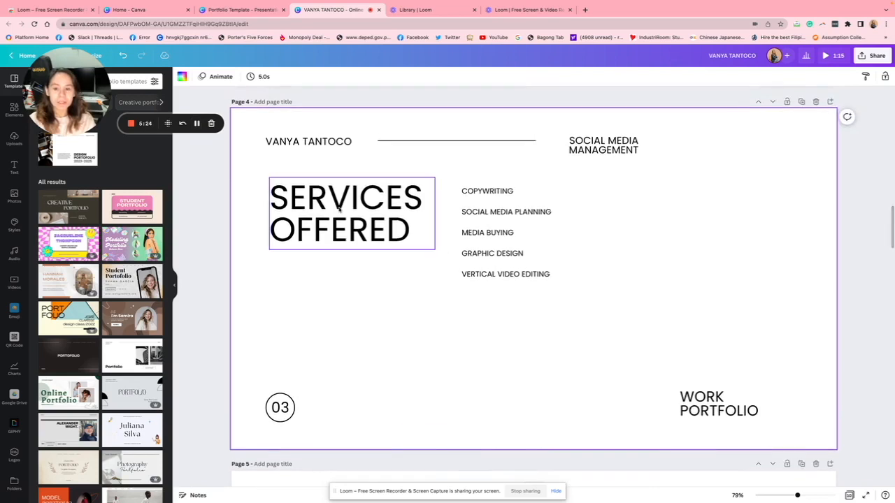
left_click(524, 195)
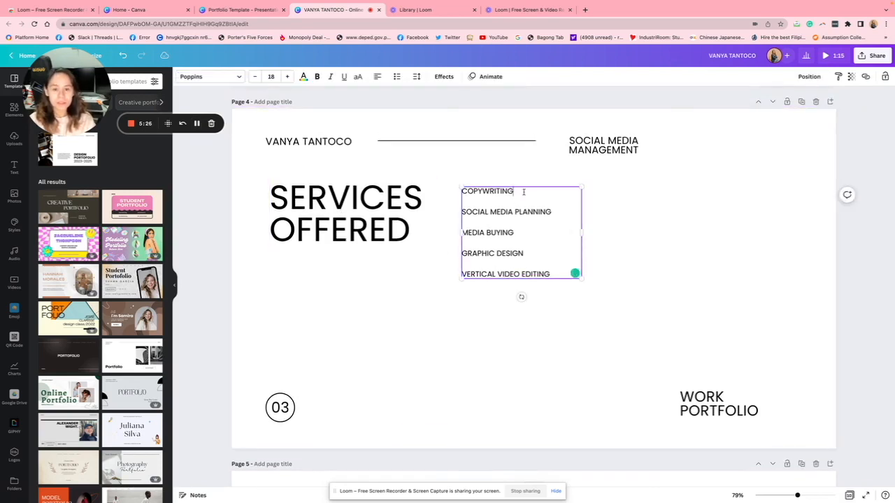
left_click(523, 191)
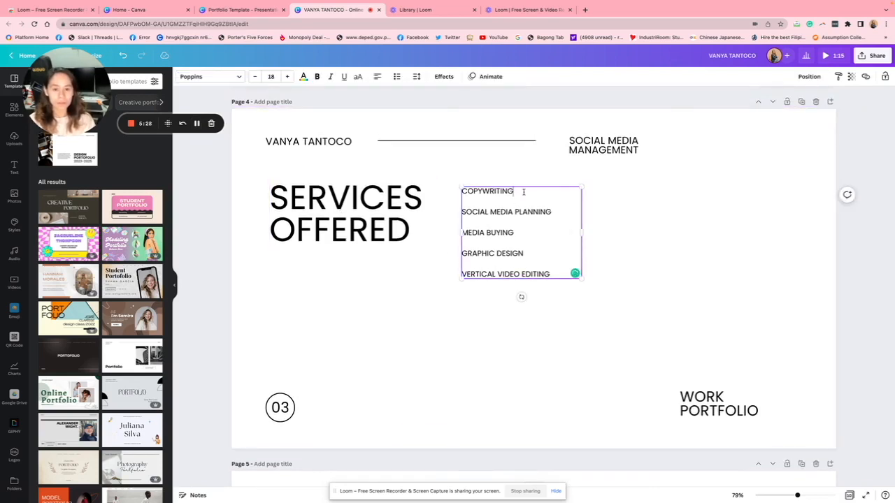
key("super+a")
left_click(523, 191)
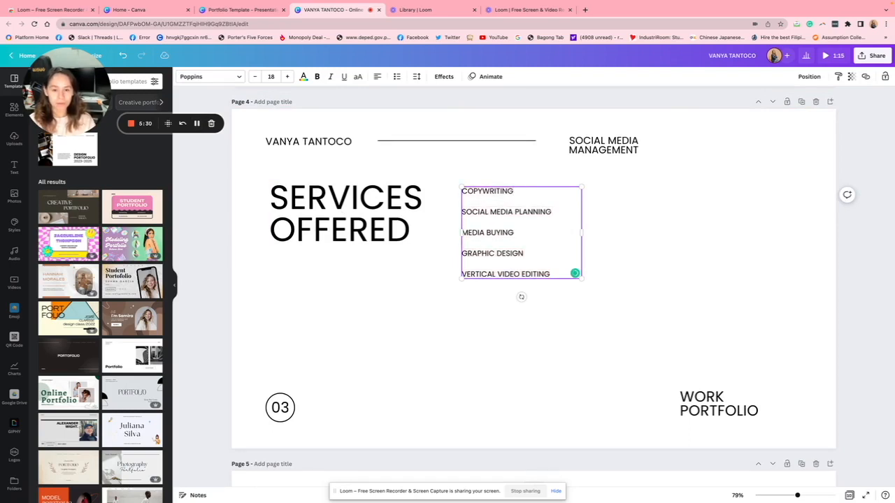
key("Return")
key("Return")
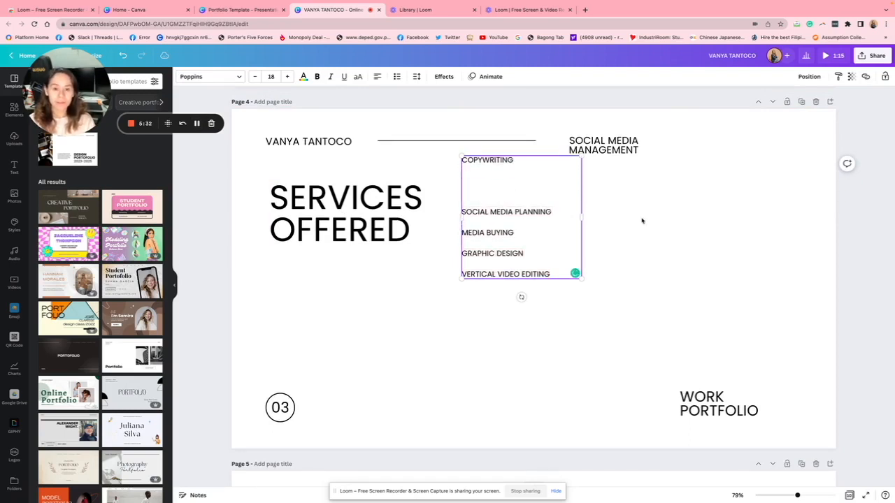
left_click(608, 217)
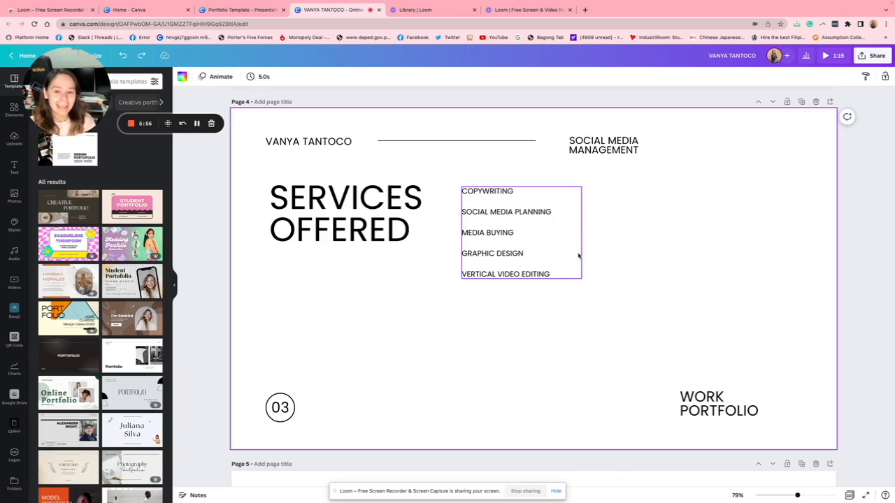
- Review the Work Samples page, and the Instagram Stories and website sample pages of the Portfolio Template design
scroll(578, 256, "down", 2)
scroll(578, 256, "up", 2)
scroll(578, 256, "down", 5)
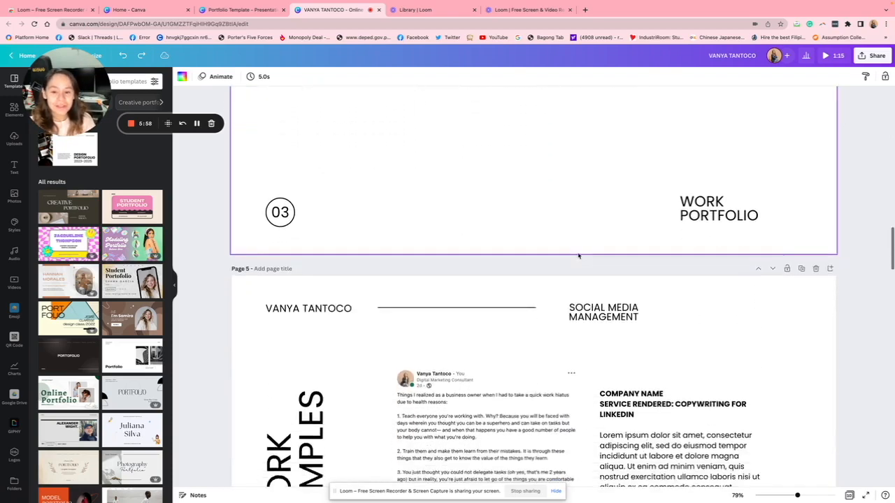
scroll(578, 256, "down", 3)
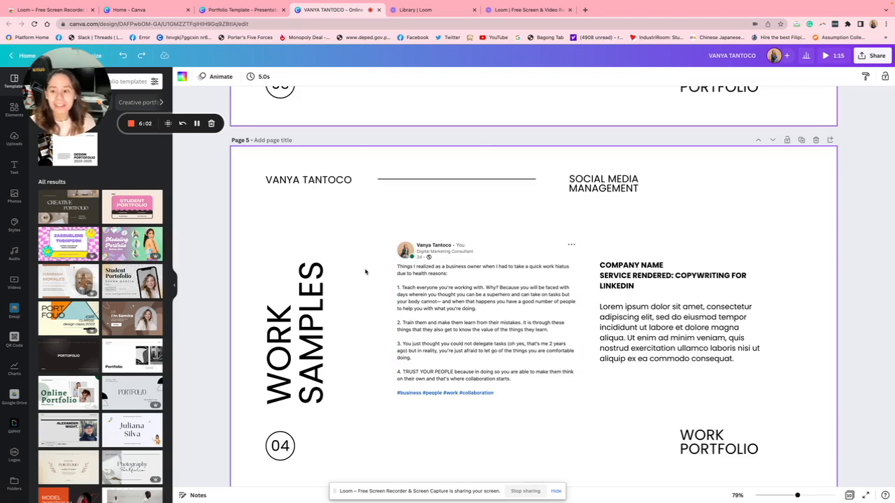
left_click(237, 9)
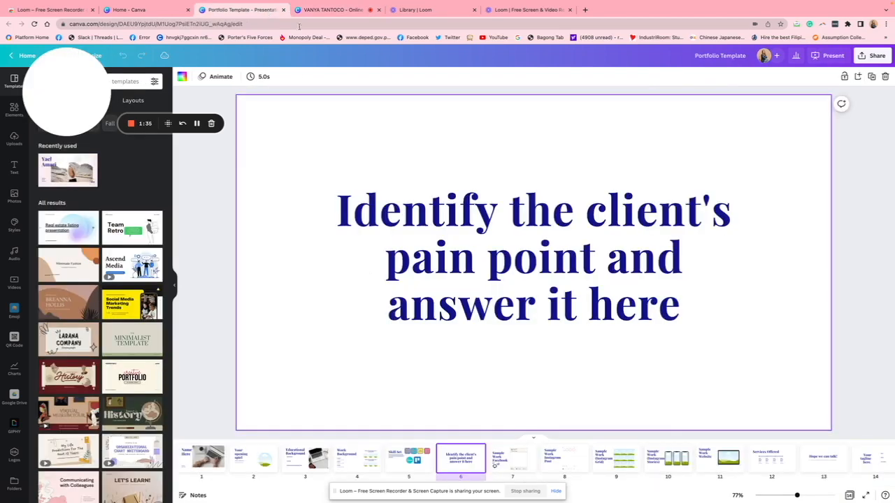
left_click(675, 460)
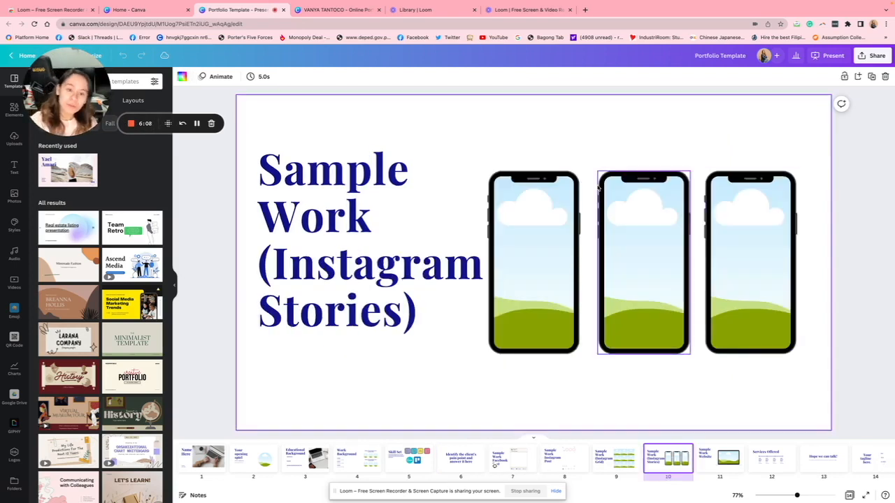
scroll(505, 130, "down", 2)
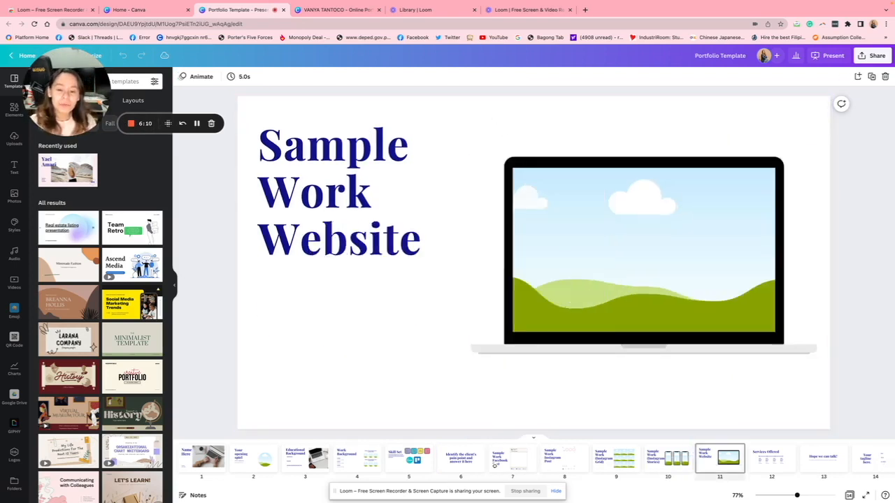
- Return to the personal portfolio design and change the company heading of the LinkedIn copywriting sample to COMPANY NAME/ INDUSTRY
left_click(615, 461)
left_click(329, 11)
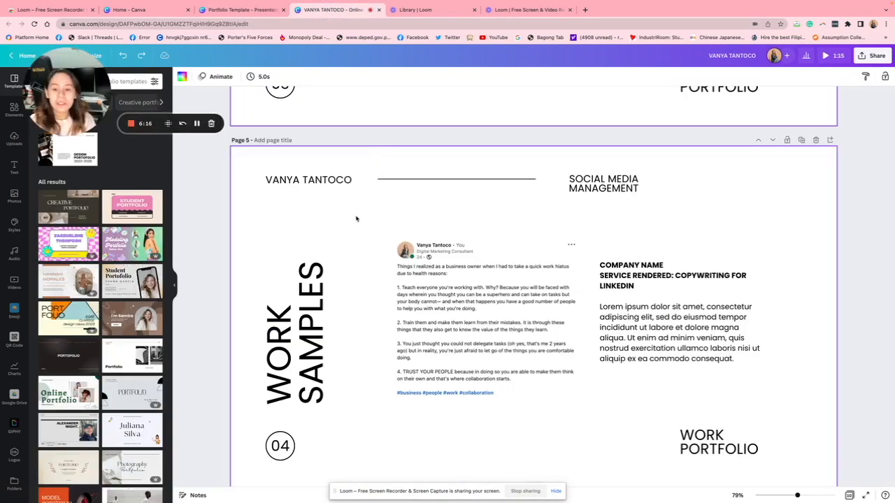
scroll(355, 219, "down", 3)
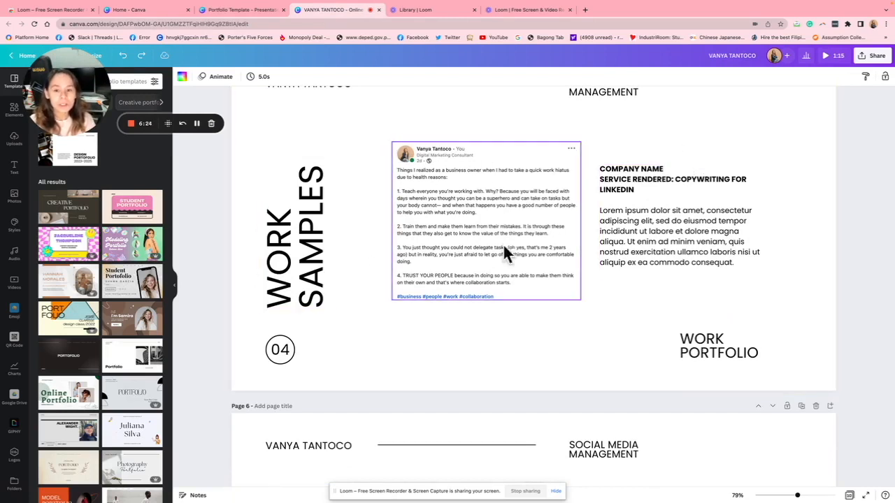
left_click(669, 170)
left_click(668, 170)
left_click_drag(665, 169, 602, 166)
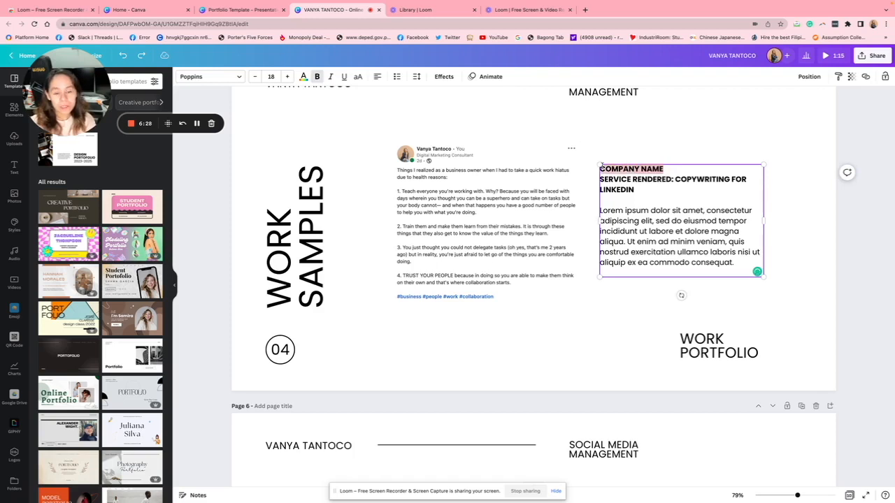
key("Right")
type("/")
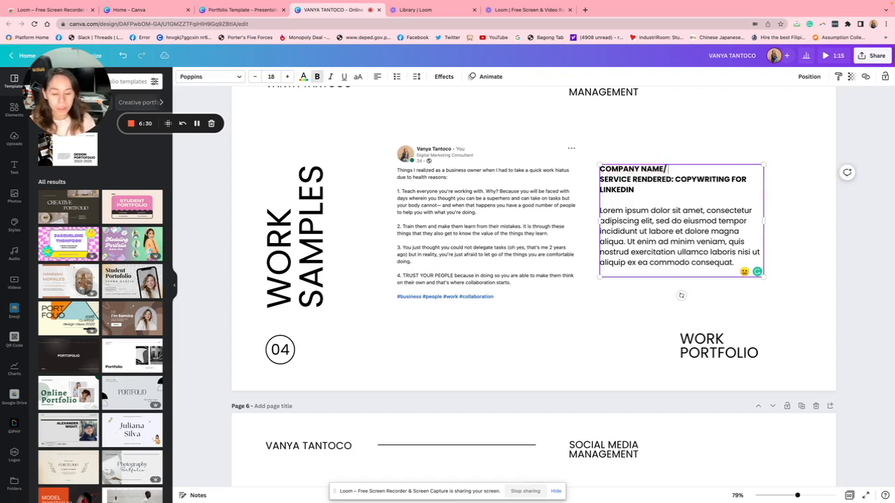
type(" INDUSTRY")
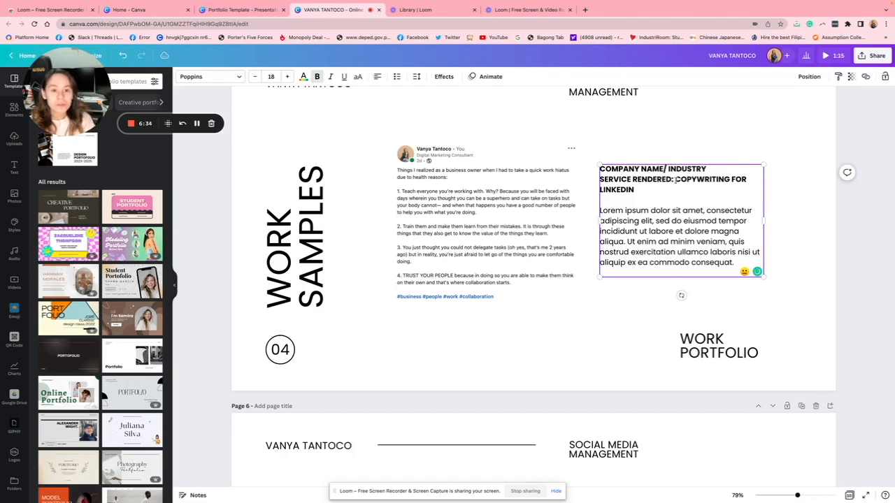
- Review the copywriting, graphic design and vertical video work samples, and the case study page on website sales
left_click_drag(651, 202, 725, 262)
left_click(566, 220)
scroll(607, 347, "down", 1)
scroll(606, 347, "down", 5)
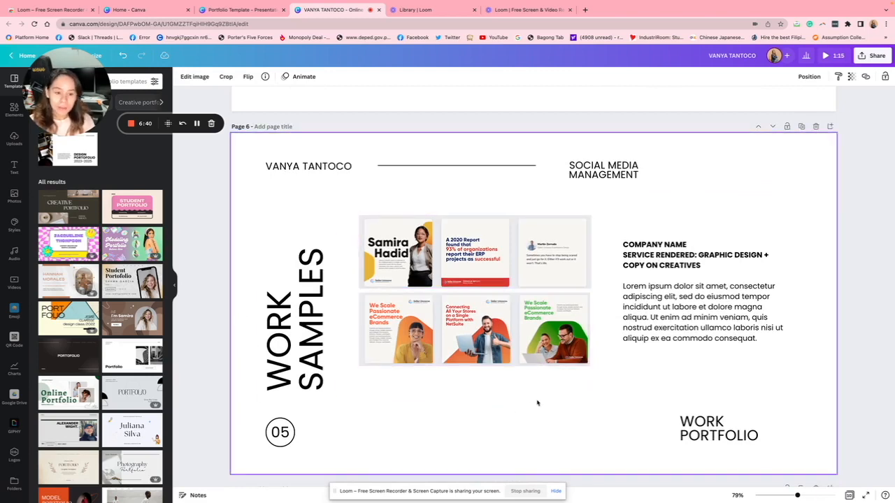
scroll(538, 403, "down", 3)
scroll(537, 403, "down", 3)
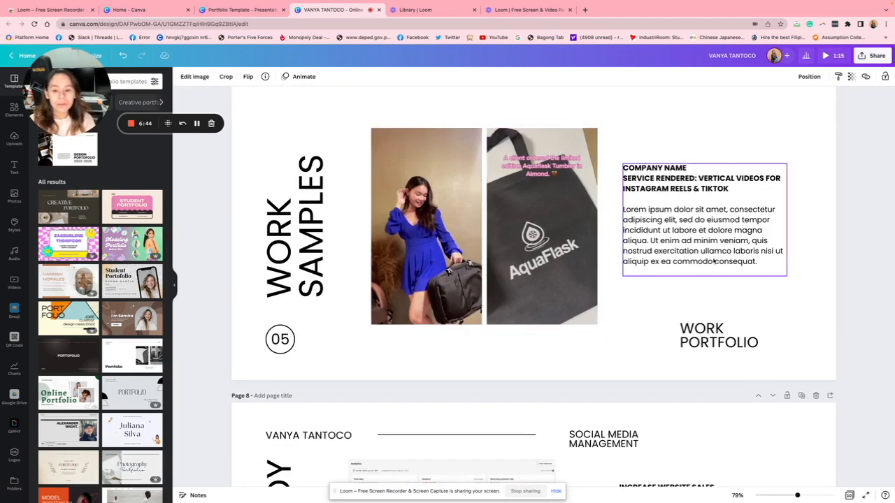
scroll(714, 261, "down", 2)
scroll(713, 261, "up", 1)
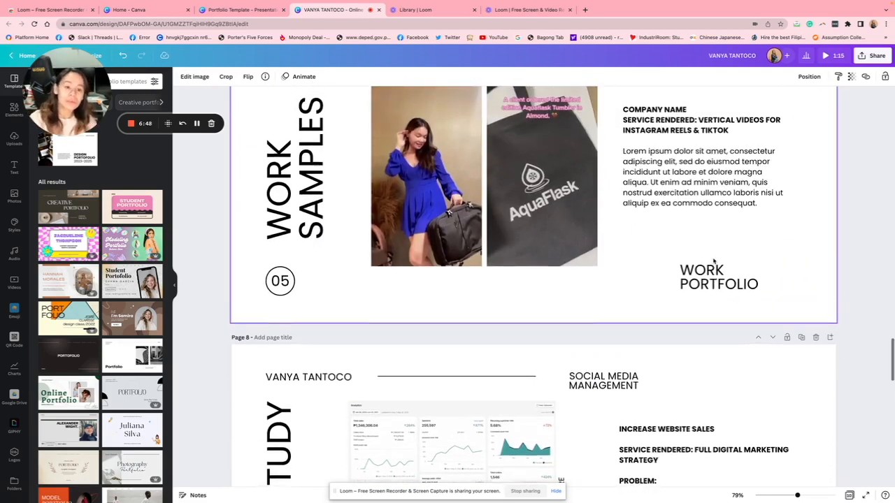
scroll(714, 261, "down", 3)
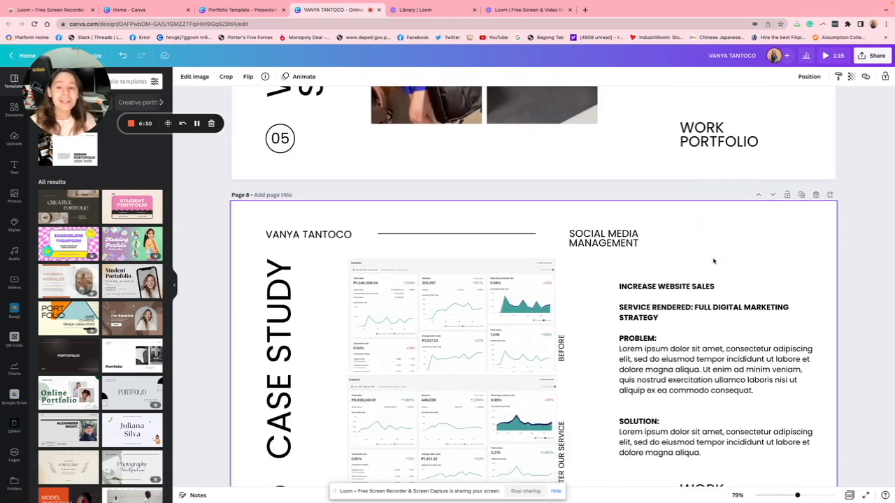
scroll(713, 261, "up", 5)
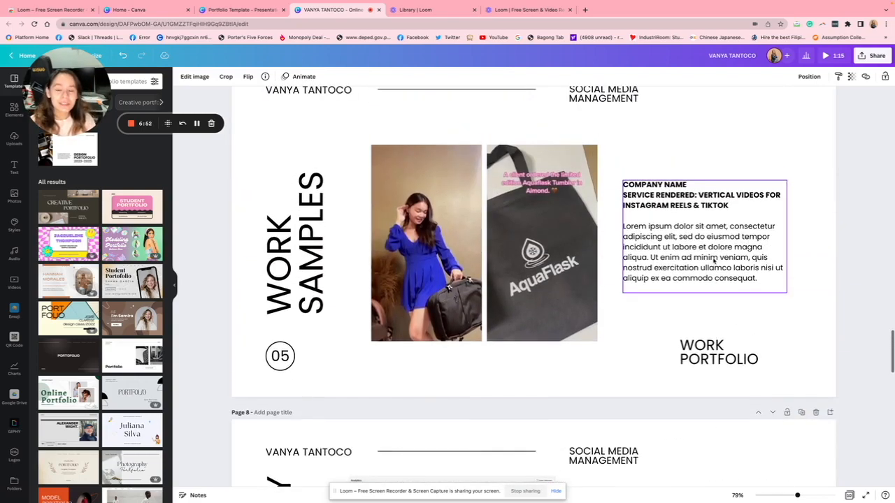
scroll(713, 261, "down", 5)
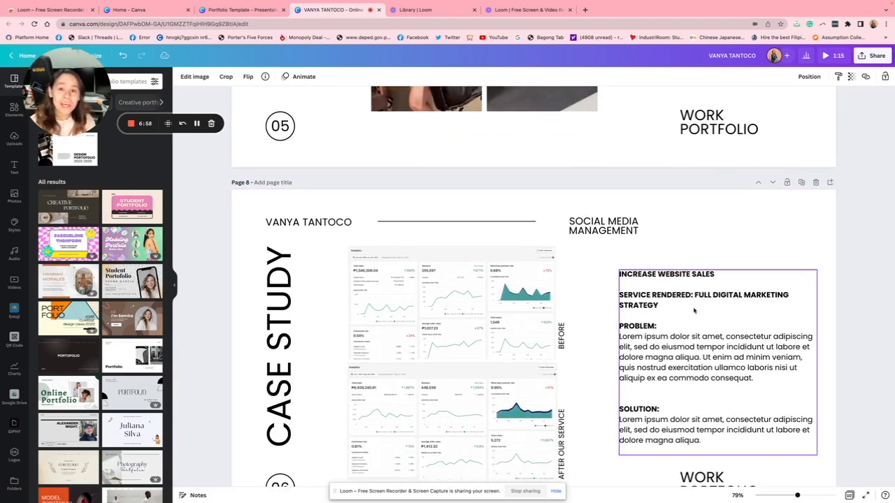
scroll(694, 311, "down", 1)
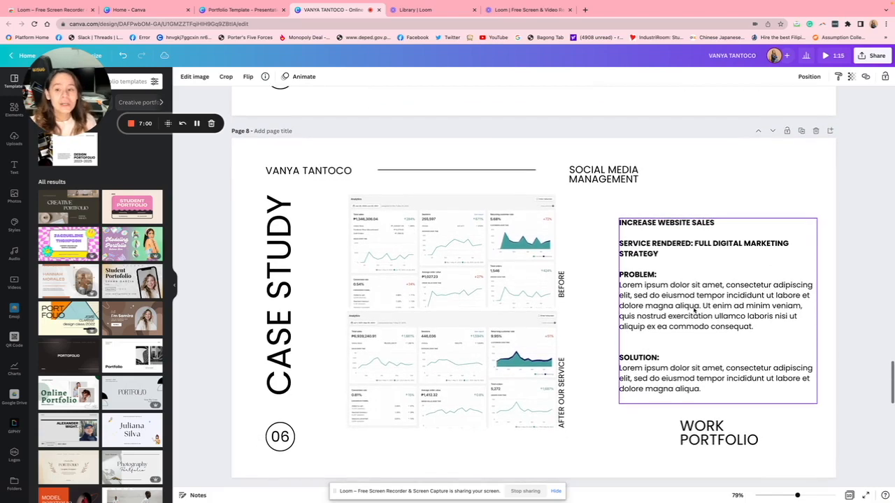
scroll(694, 311, "up", 5)
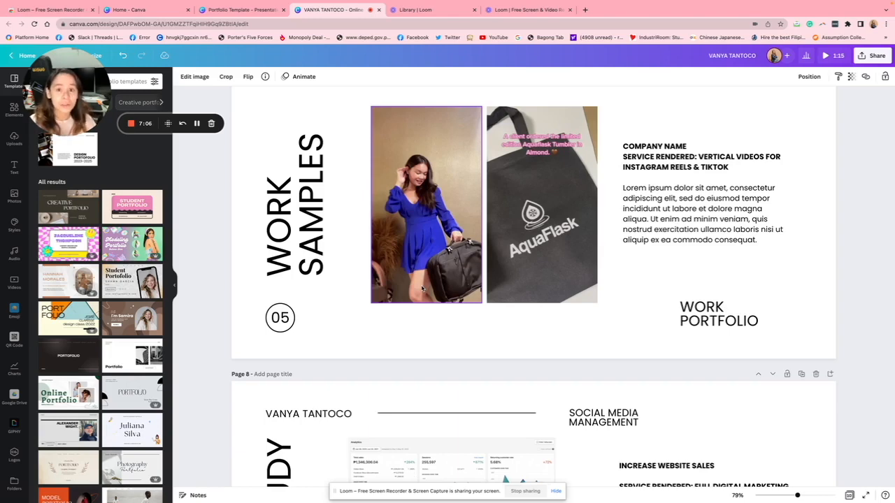
scroll(422, 288, "down", 4)
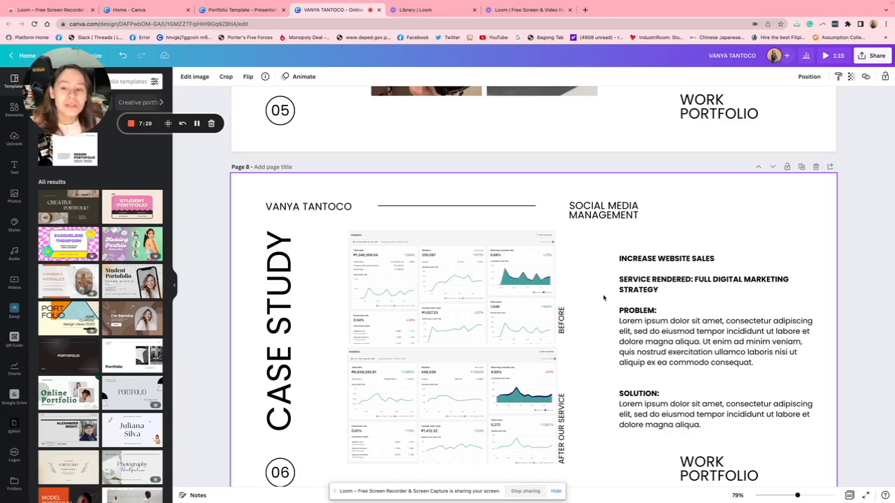
- Change the case study heading on page 8 to INCREASED WEBSITE SALES
scroll(603, 298, "down", 2)
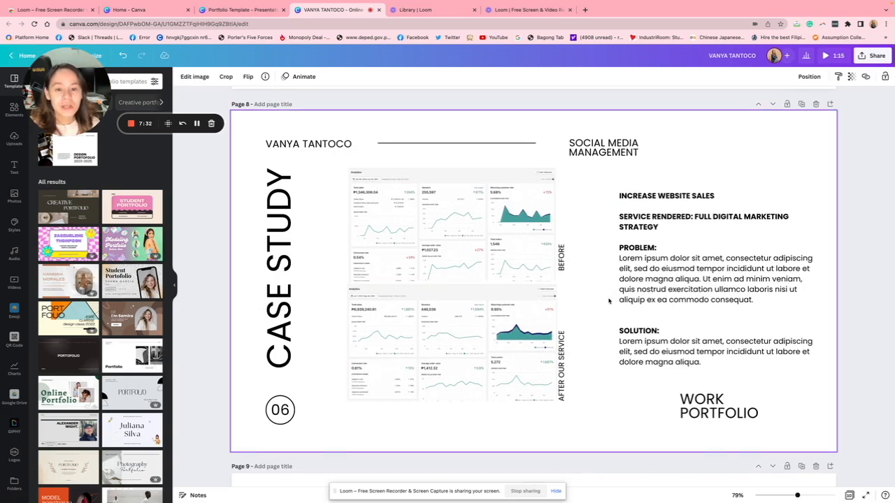
left_click(699, 264)
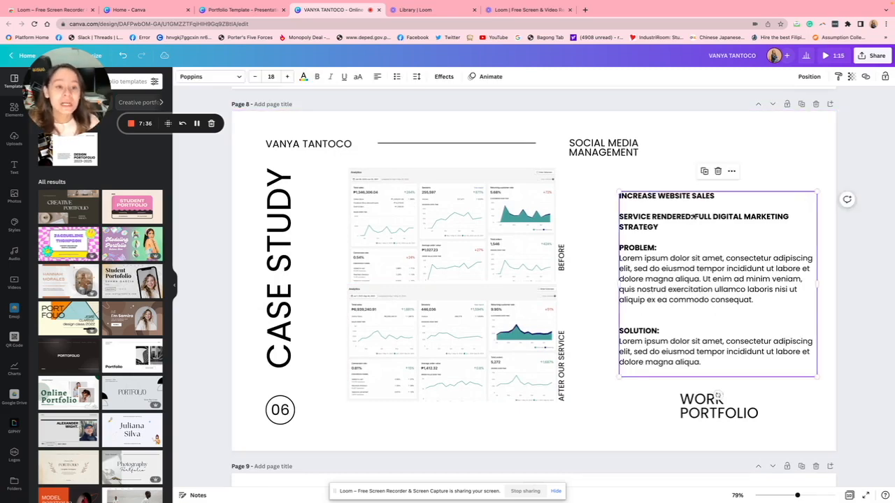
left_click_drag(725, 196, 635, 192)
left_click(717, 196)
left_click(655, 196)
type("D")
left_click(720, 197)
- Enlarge the font size of the INCREASED WEBSITE SALES heading so it stands out from the case study text
left_click_drag(720, 196, 619, 197)
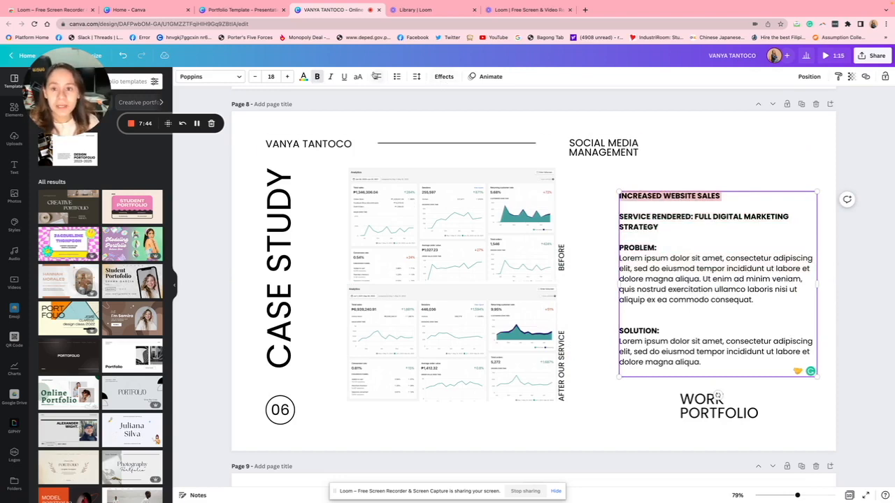
left_click(286, 77)
left_click(286, 77)
left_click(286, 77)
left_click(286, 76)
left_click(286, 77)
left_click(286, 77)
left_click(286, 77)
left_click(286, 77)
left_click(286, 77)
left_click(662, 217)
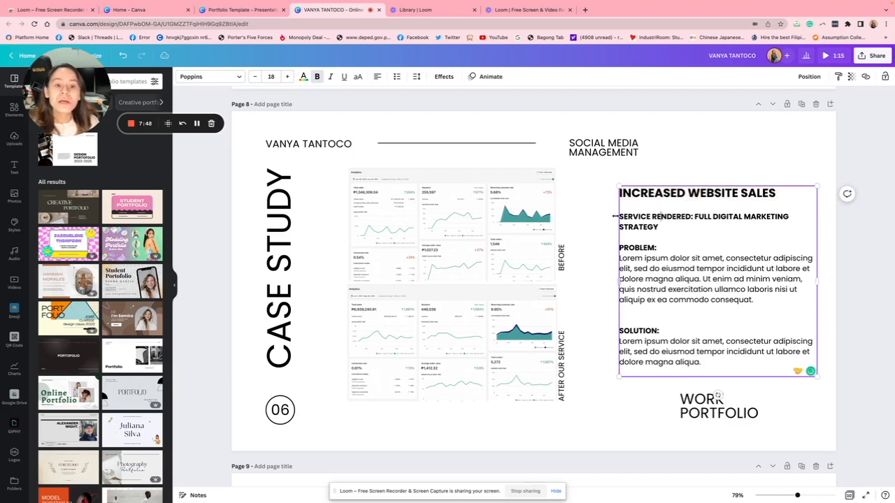
- Examine the service rendered text and the BEFORE analytics screenshot of the case study
left_click_drag(696, 219, 711, 231)
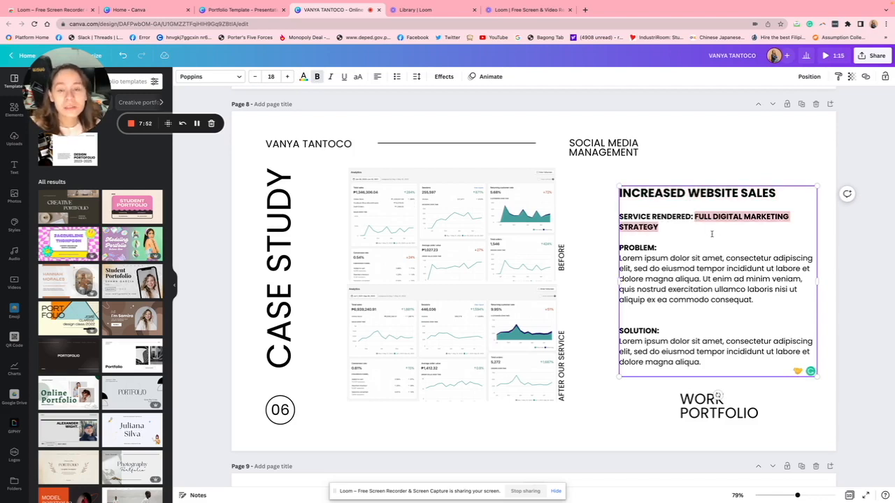
left_click(712, 235)
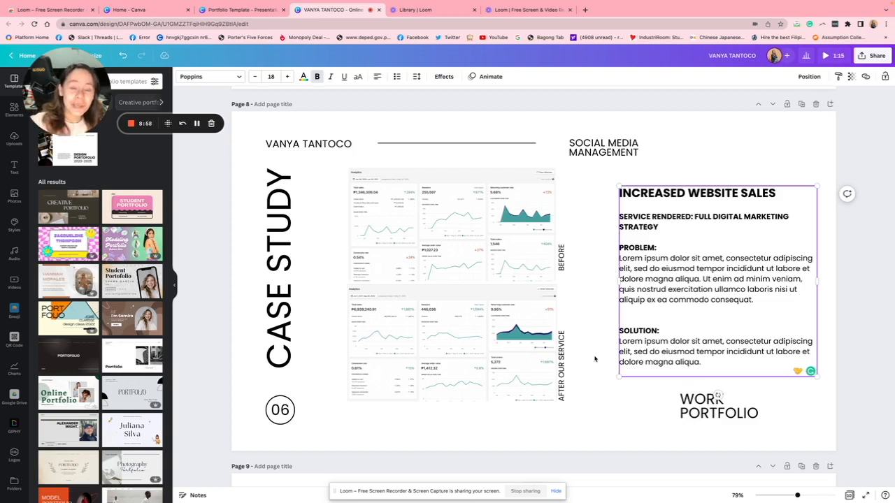
left_click(589, 259)
left_click(411, 250)
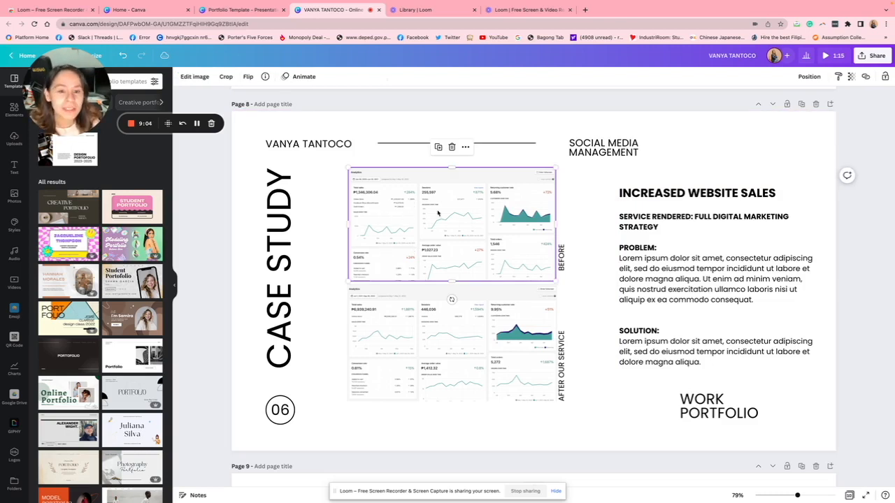
left_click(336, 217)
- Add & RATES on a new line of the SERVICES OFFERED heading on page 9
scroll(584, 232, "down", 1)
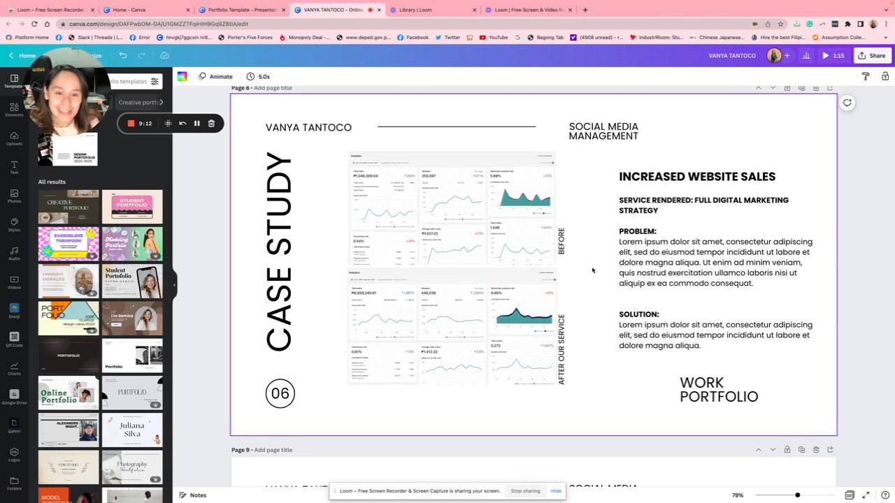
scroll(577, 295, "down", 2)
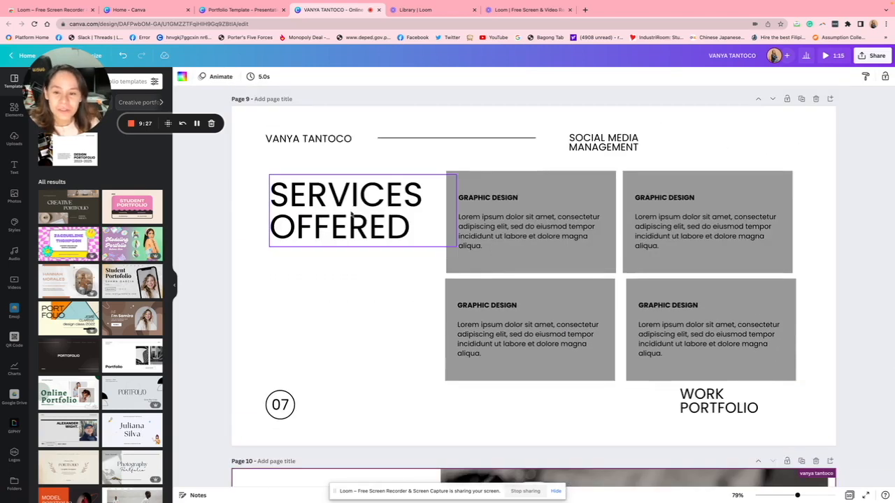
left_click(421, 230)
key("Return")
type("& RATES")
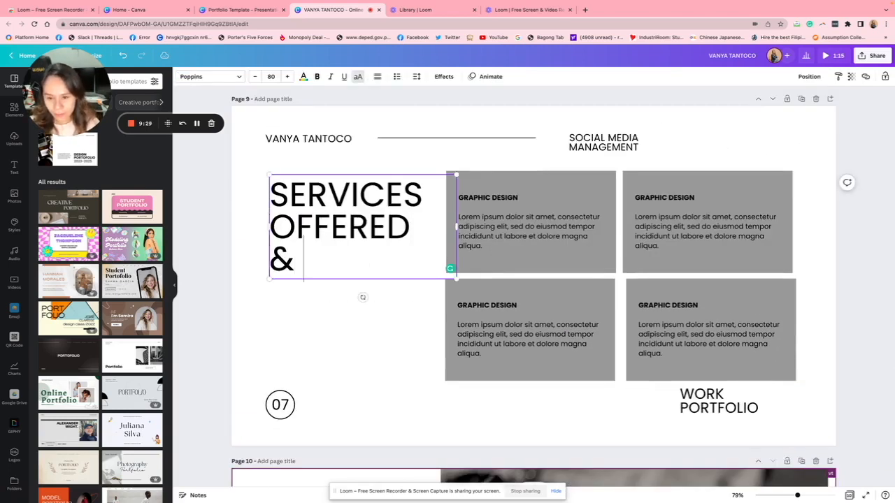
- Append ($20/HR) to the GRAPHIC DESIGN title in the first service box on page 9
left_click(509, 238)
left_click(536, 198)
type("($20")
key("BackSpace")
key("BackSpace")
key("BackSpace")
type("$20/HR")
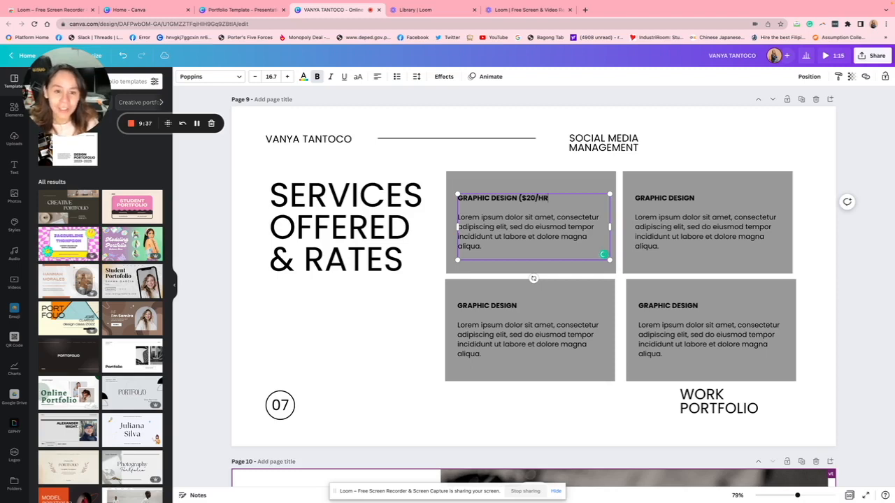
type(")")
- Replace the page 9 heading with RATE CARD and narrow its text box so it wraps onto two lines
double_click(345, 227)
type("A")
key("BackSpace")
type("RATE CARD")
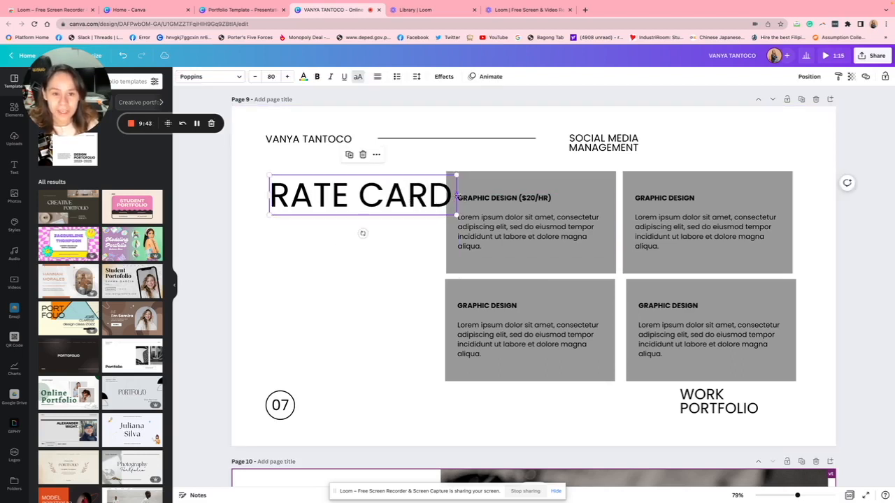
left_click_drag(455, 199, 410, 207)
left_click(365, 339)
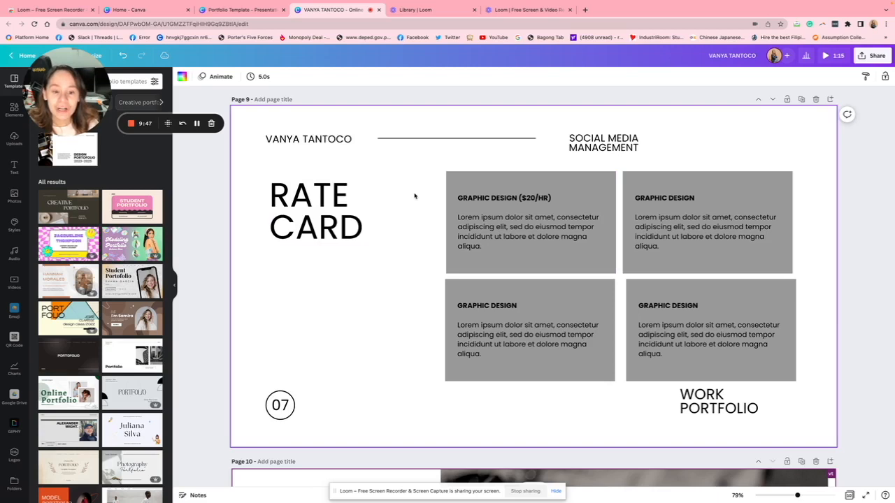
- Review the LET'S TALK contact page and the RATE CARD page above it
scroll(414, 196, "down", 10)
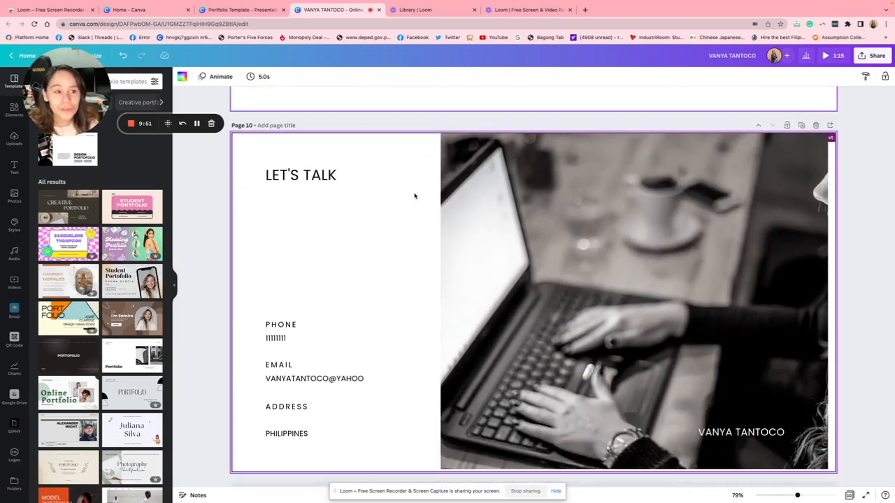
scroll(415, 197, "down", 1)
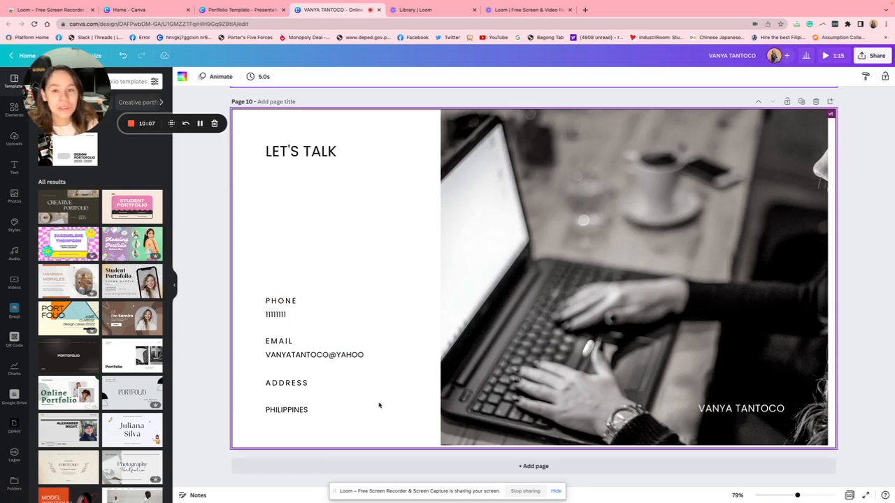
scroll(379, 405, "up", 3)
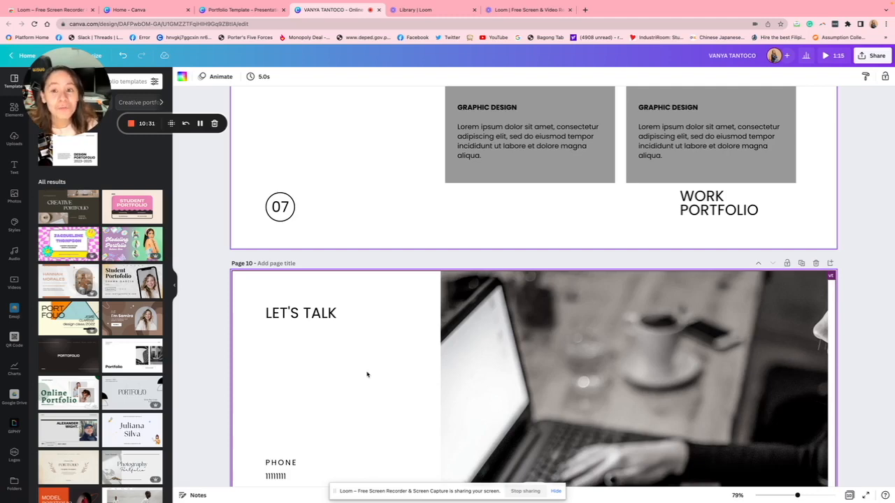
scroll(367, 375, "up", 5)
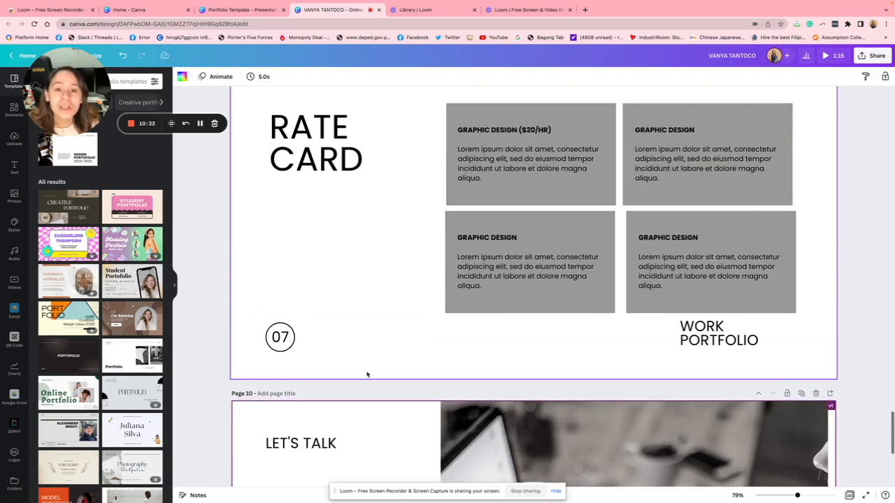